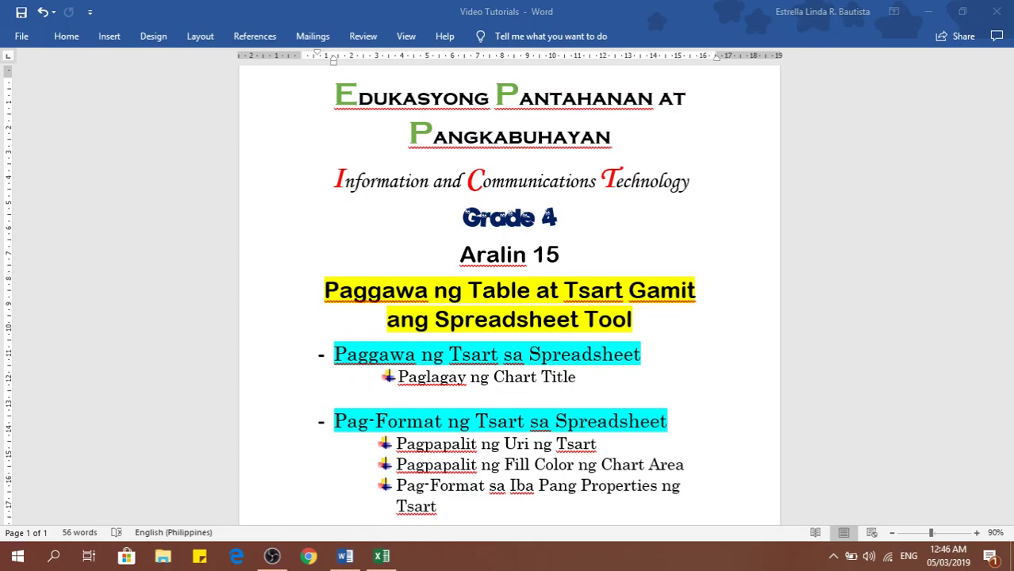
Step: Switch from the Word lesson outline to the Book1 workbook with the Donna's Pizza House table
left_click(382, 559)
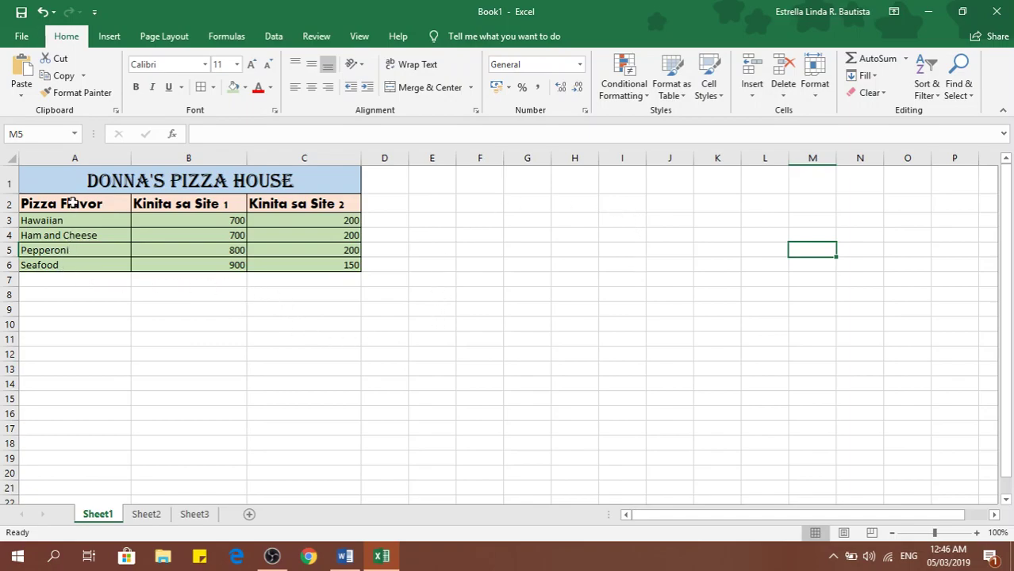
Step: Select A2:C6, the flavour names with their Site 1 and Site 2 earnings
left_click_drag(72, 203, 280, 264)
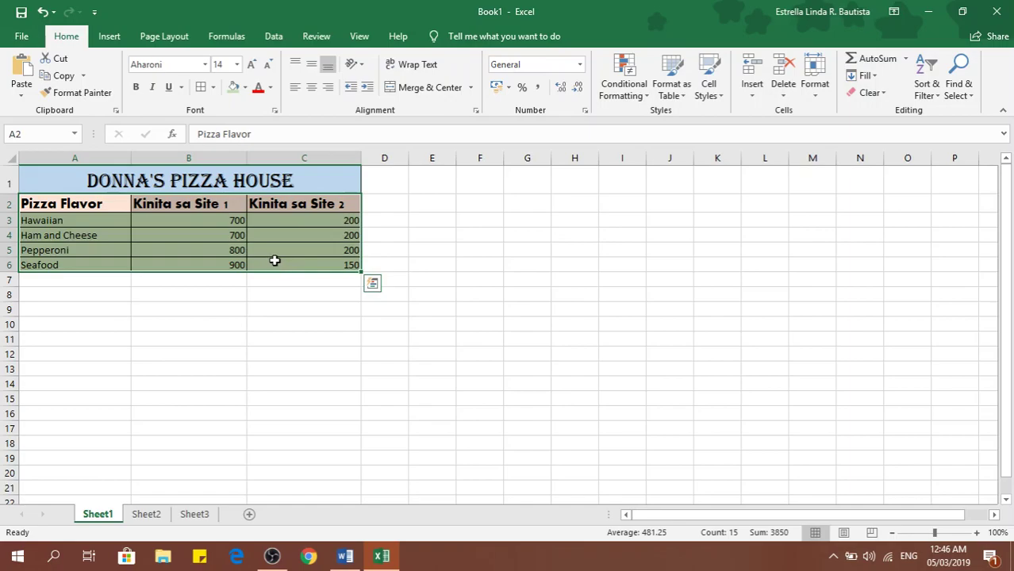
Step: Insert a 3-D Clustered Column chart from the selected earnings data
left_click(110, 37)
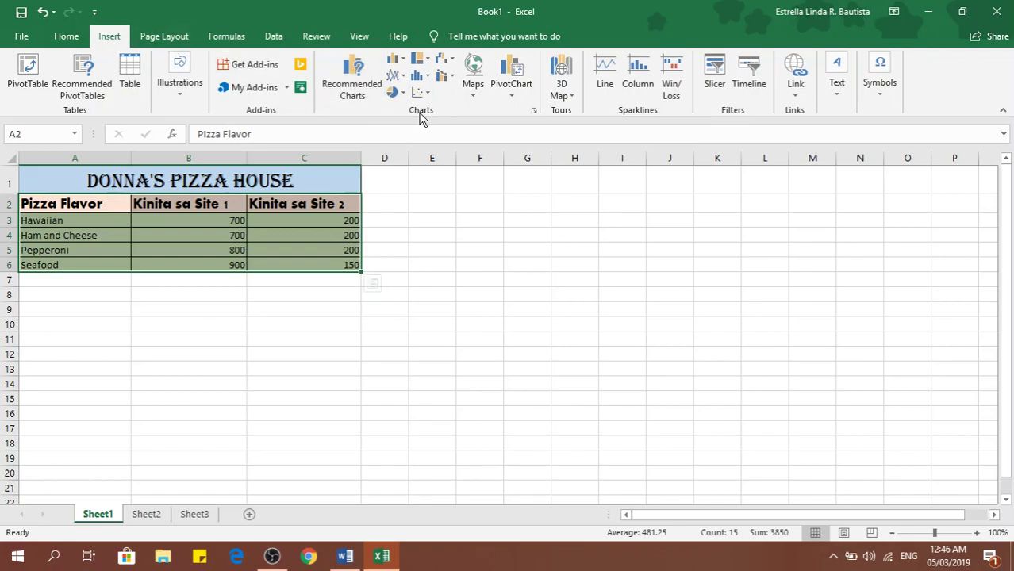
left_click(401, 64)
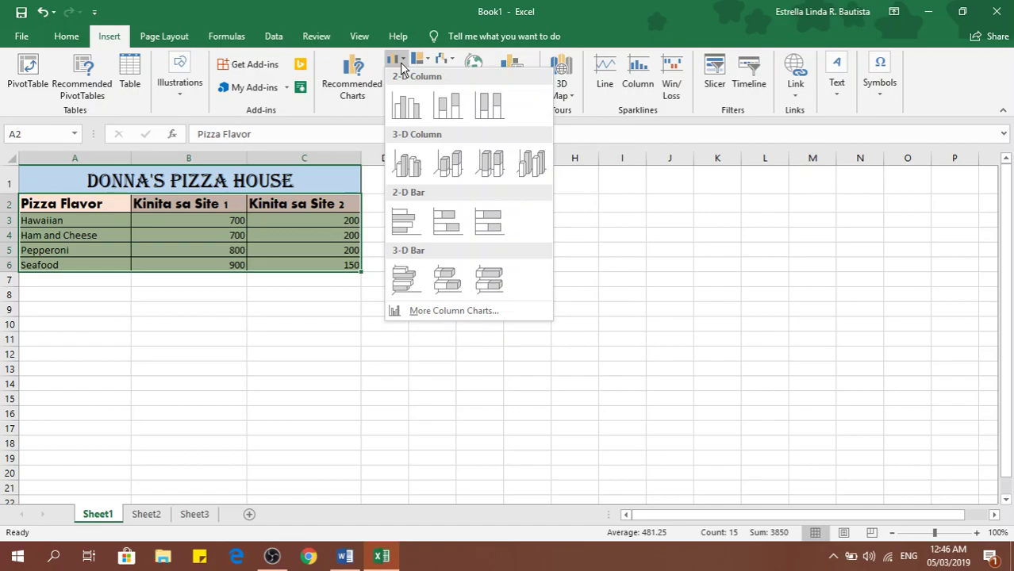
left_click(410, 171)
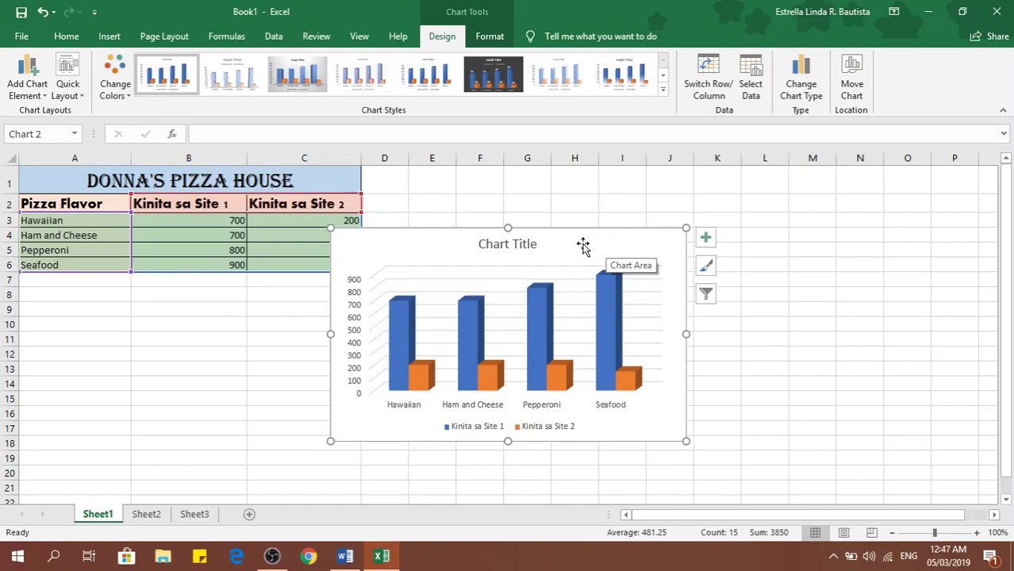
Step: Move the chart right of the table and retitle it 'Kinita sa Donna's Pizza House'
mouse_move(586, 243)
left_mouse_down()
mouse_move(623, 227)
mouse_move(661, 186)
left_mouse_up()
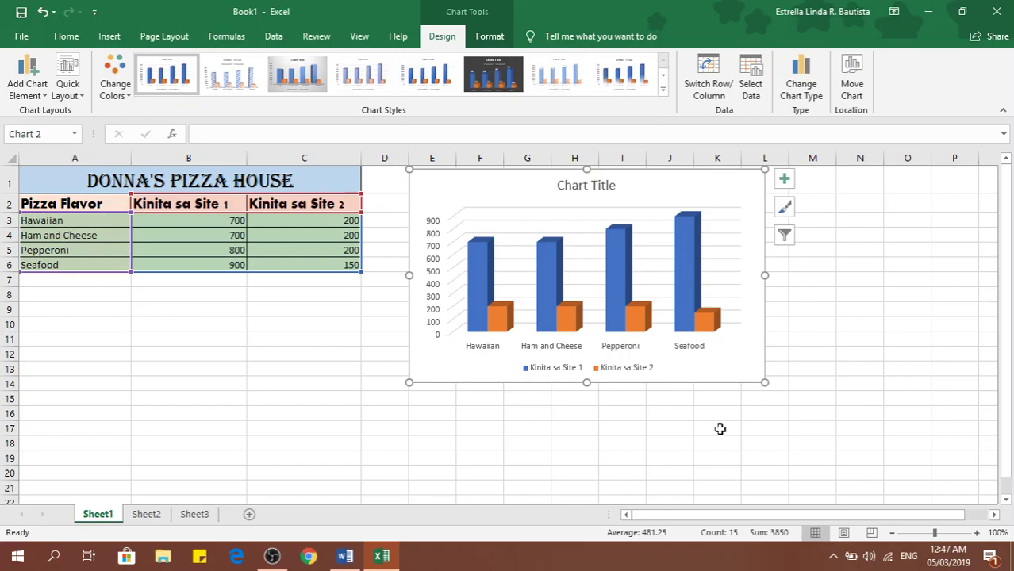
left_click(596, 187)
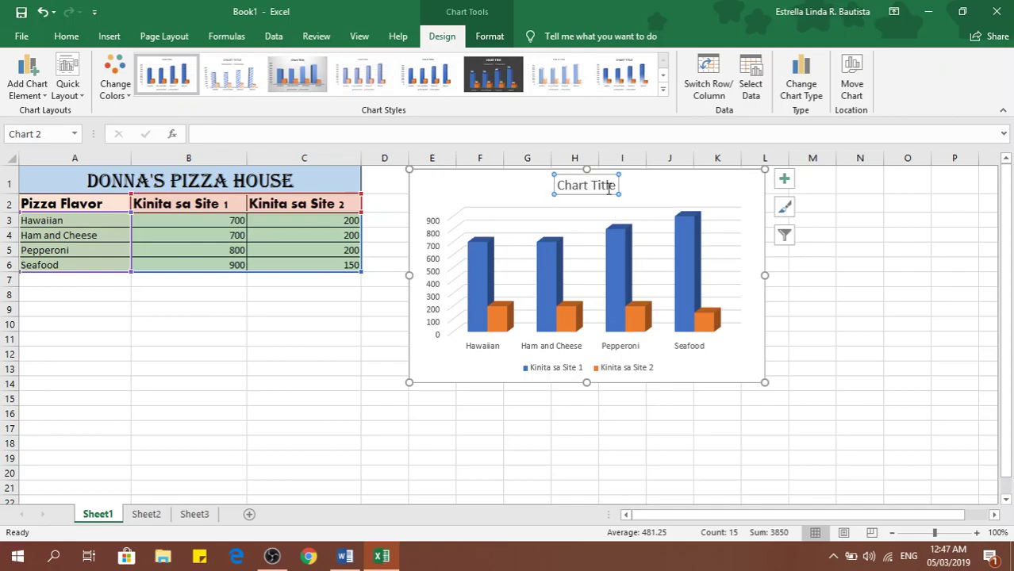
left_click(615, 188)
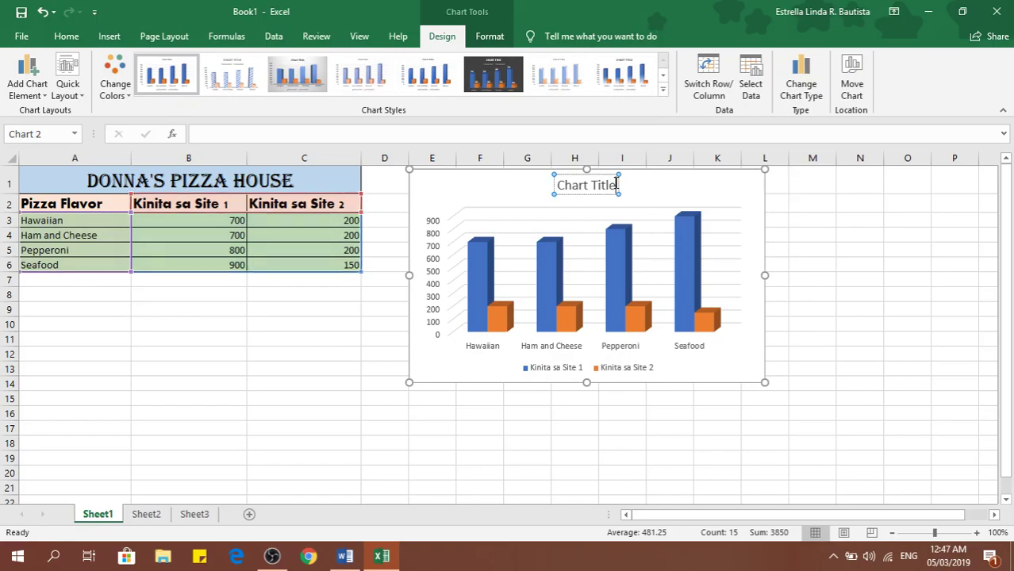
key("BackSpace")
key("BackSpace")
key("BackSpace")
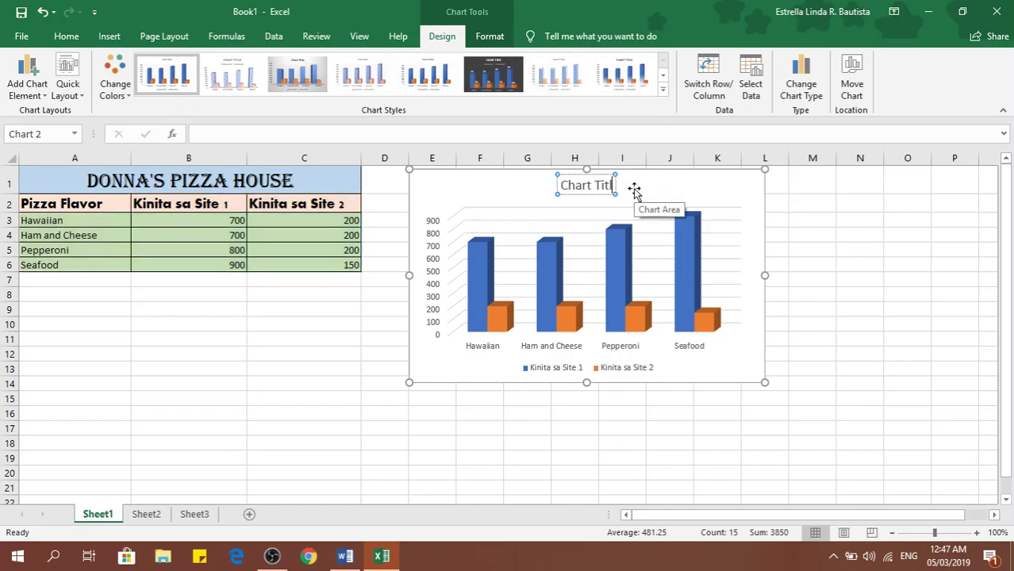
key("BackSpace")
key("BackSpace")
key("BackSpace")
key("BackSpace")
key("BackSpace")
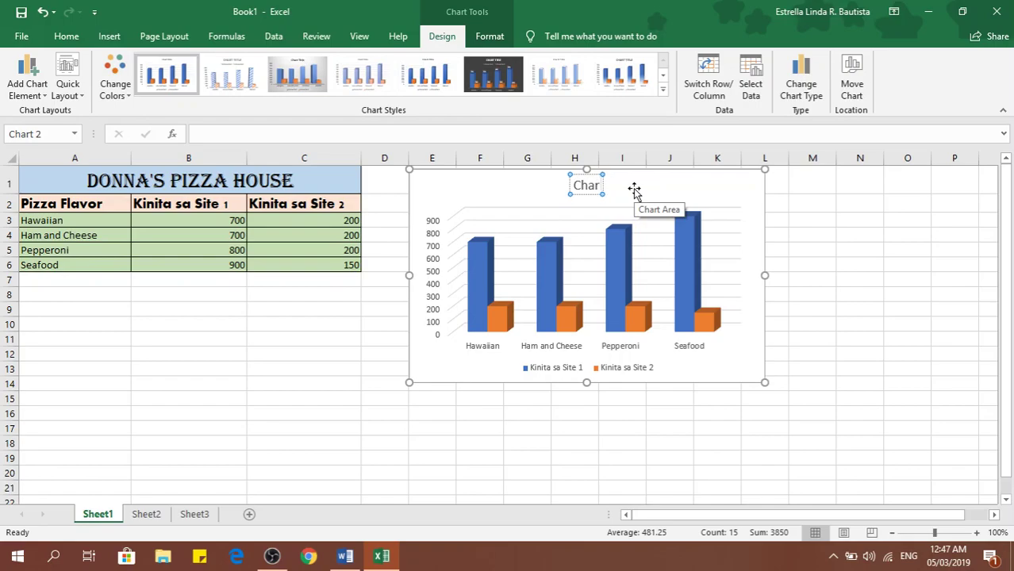
key("BackSpace")
key("BackSpace")
key("BackSpace")
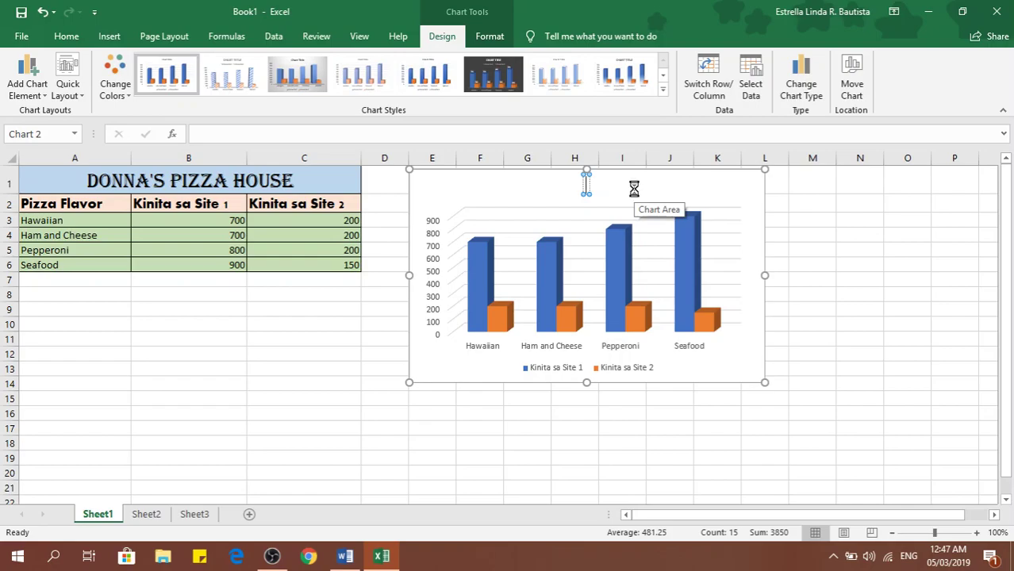
type("Kinita sa Donna's Pizza House")
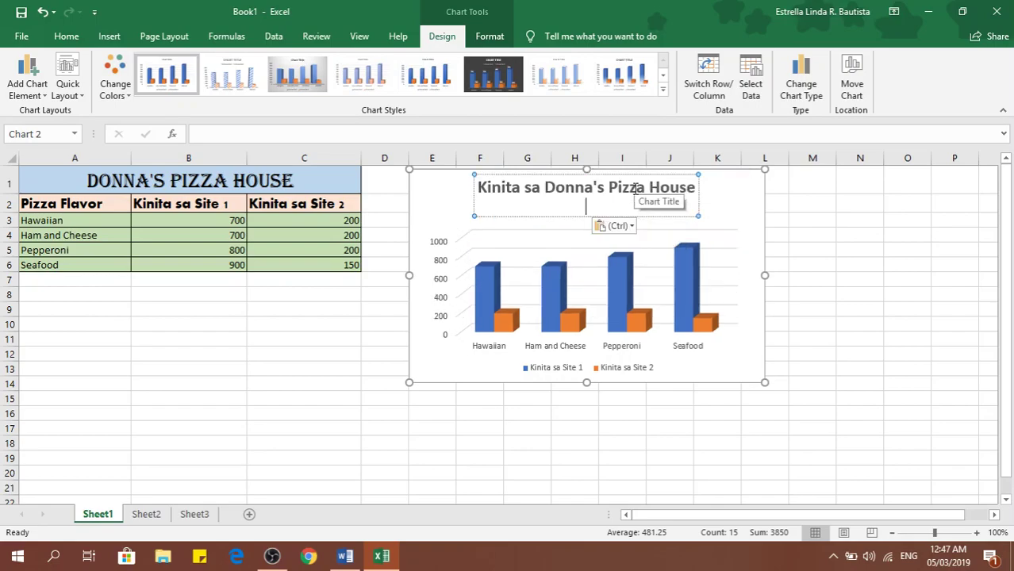
left_click(567, 213)
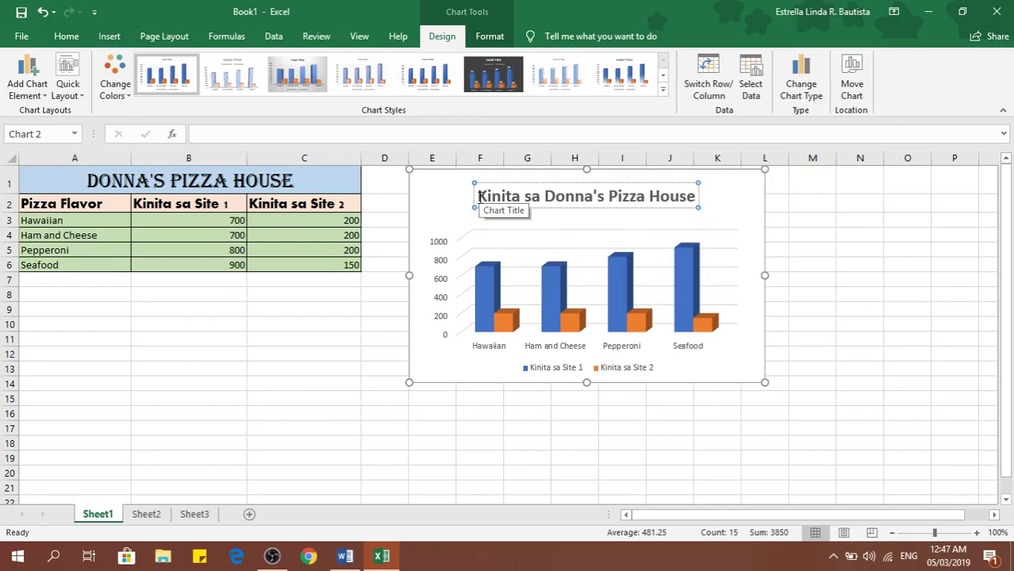
left_click_drag(479, 197, 680, 206)
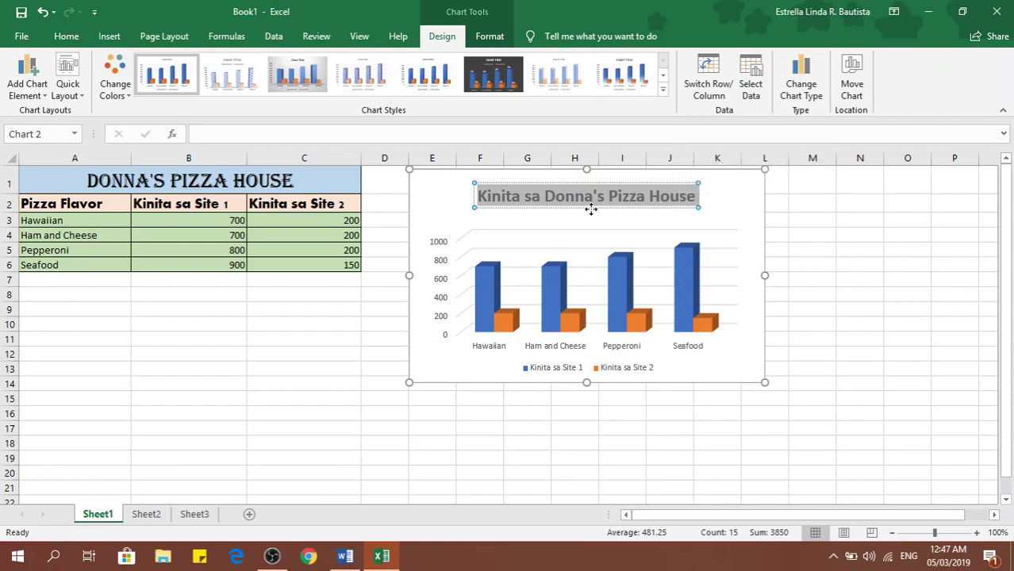
Step: Format the chart title in red Algerian font
left_click(68, 38)
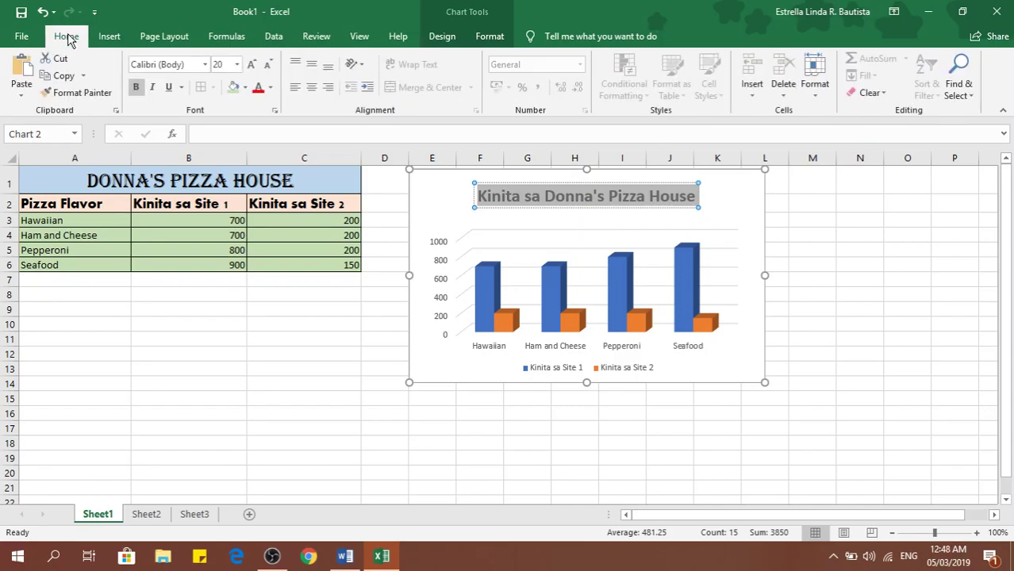
left_click(205, 65)
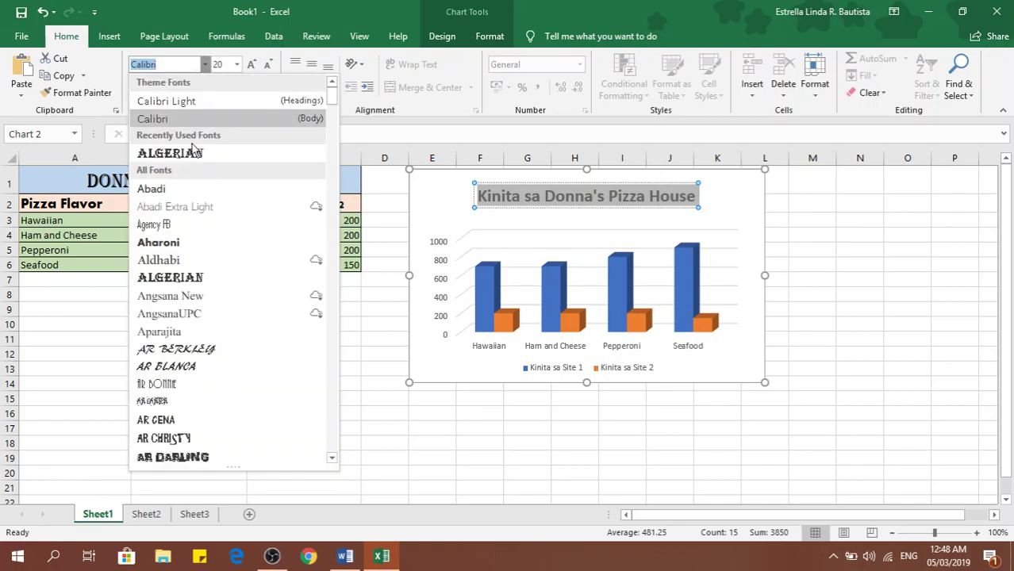
left_click(196, 279)
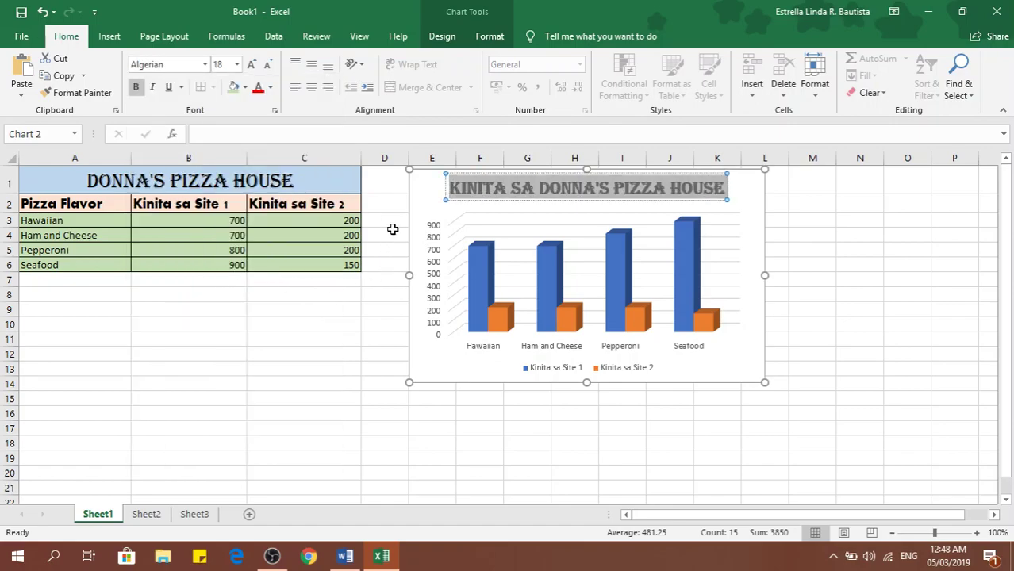
left_click(271, 89)
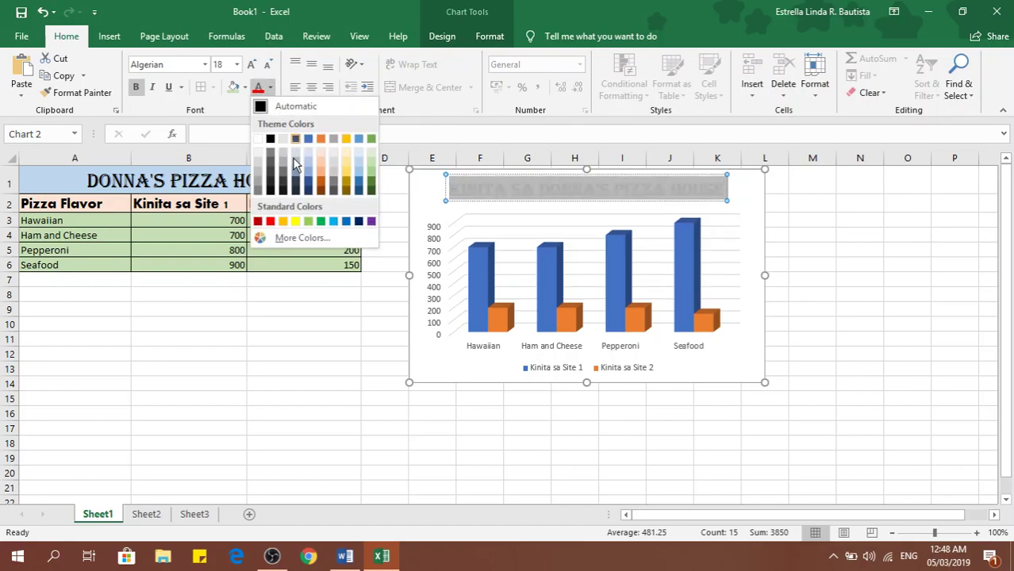
left_click(269, 222)
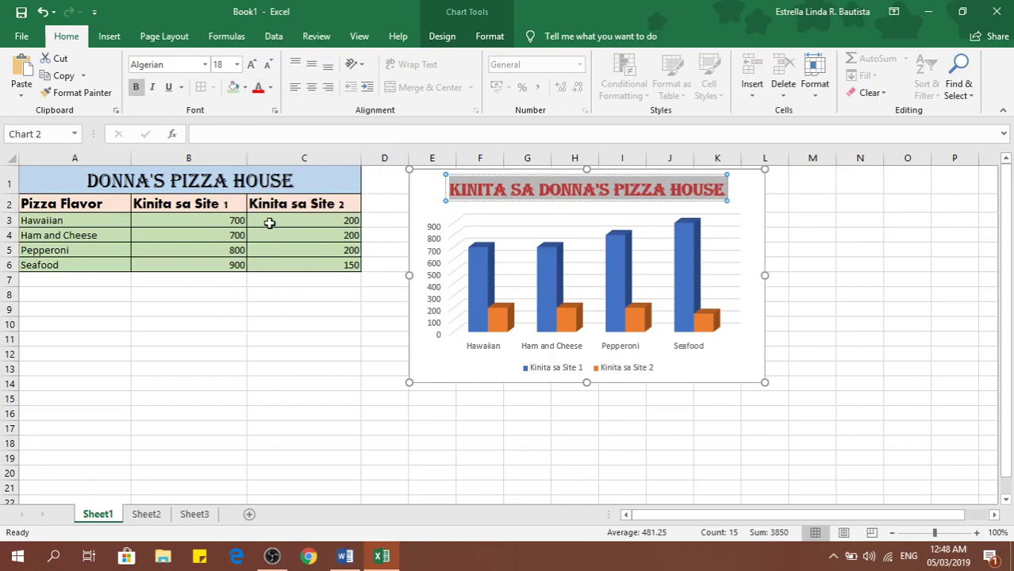
left_click(434, 423)
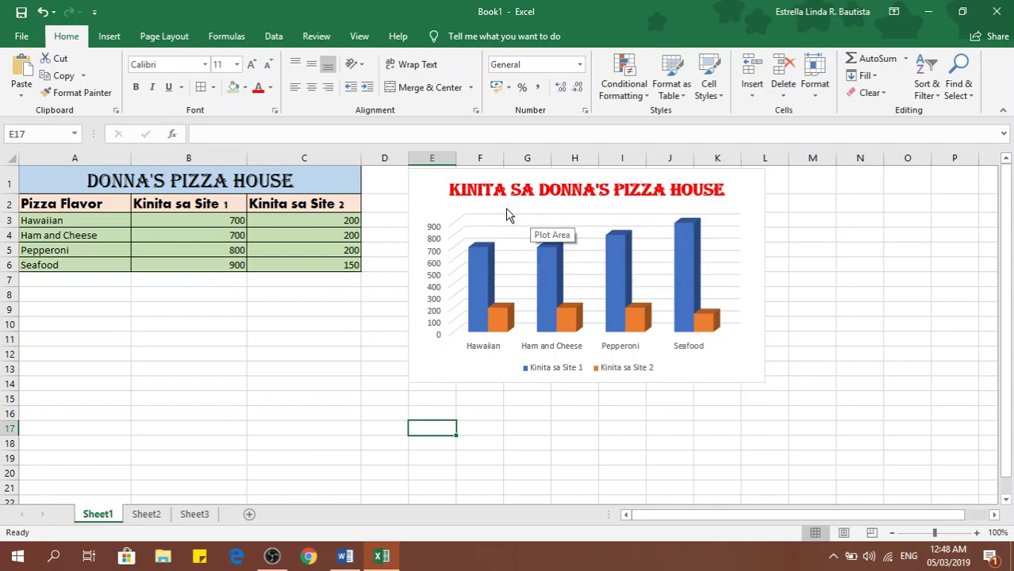
Step: Change the chart type to Bar > Clustered Bar
left_click(719, 205)
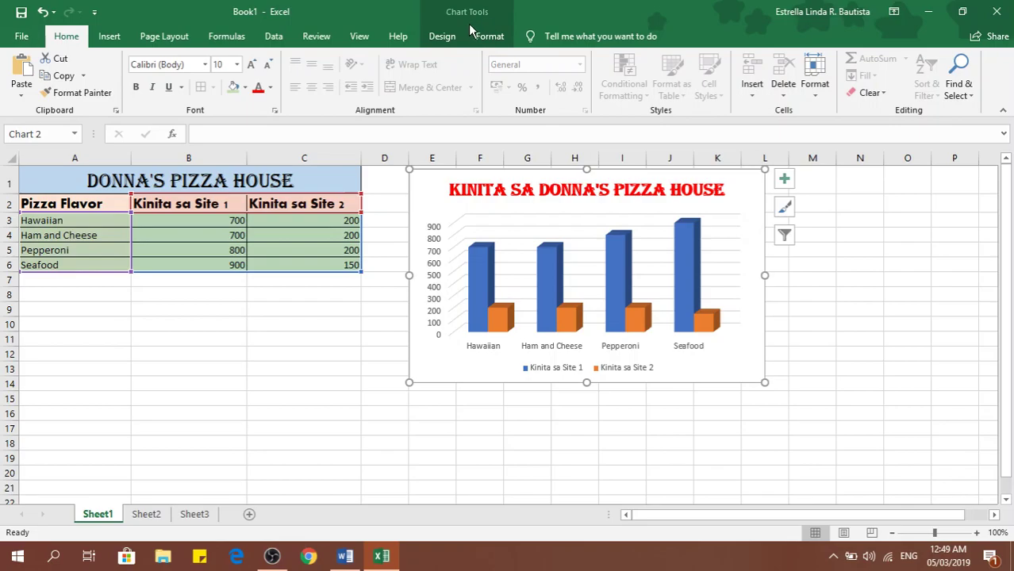
left_click(442, 36)
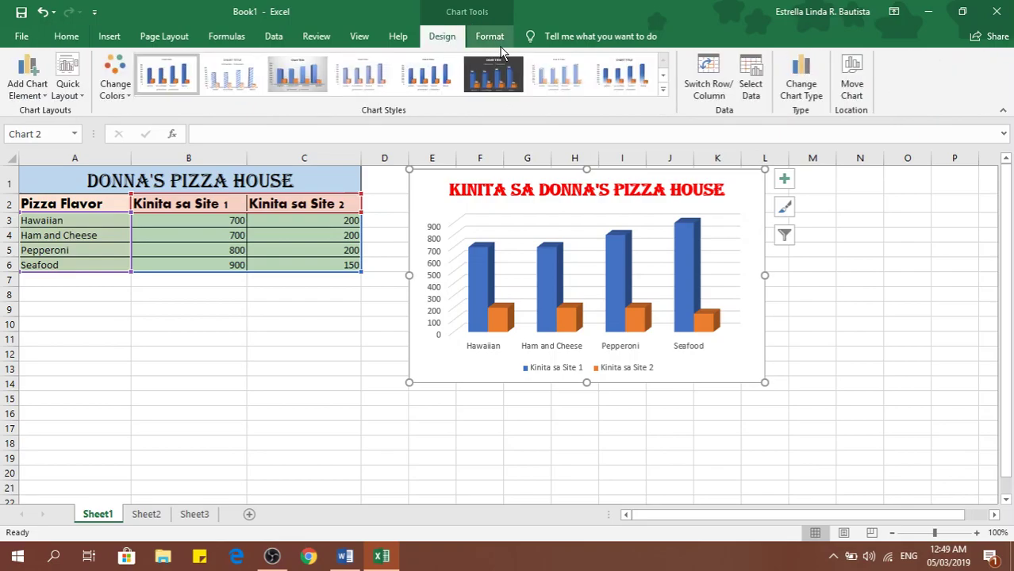
left_click(800, 102)
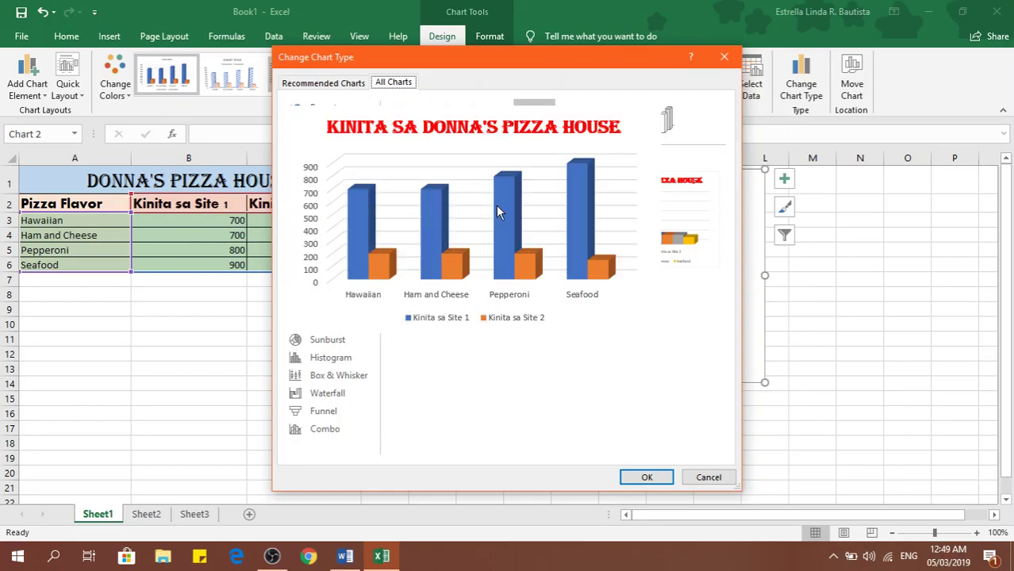
mouse_move(635, 247)
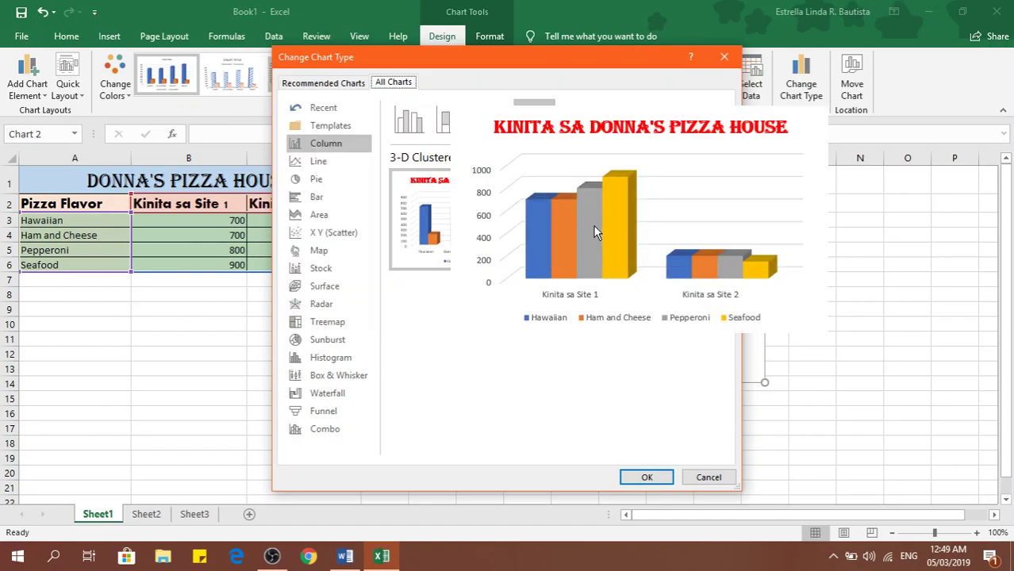
left_click(319, 167)
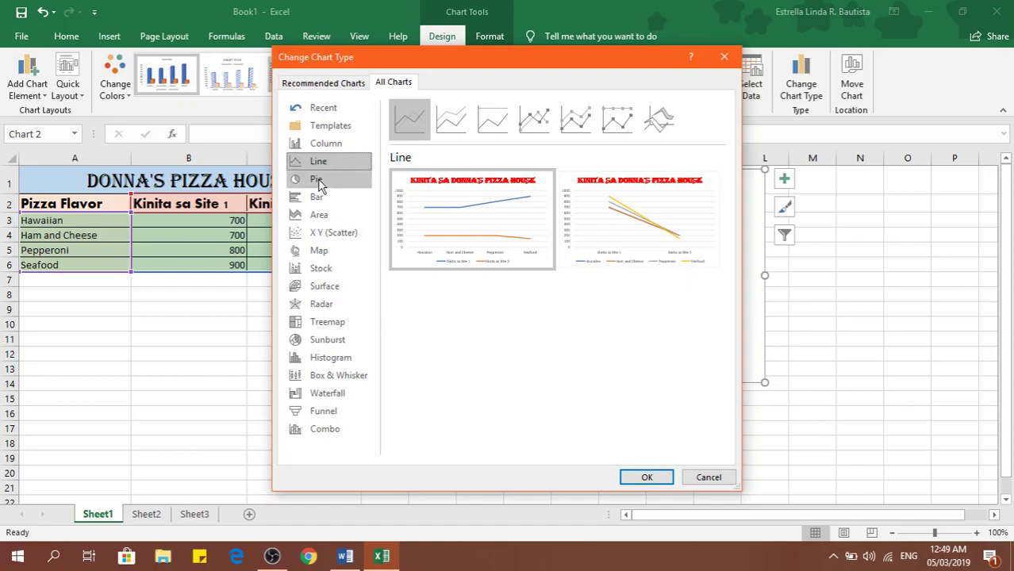
left_click(317, 181)
left_click(319, 200)
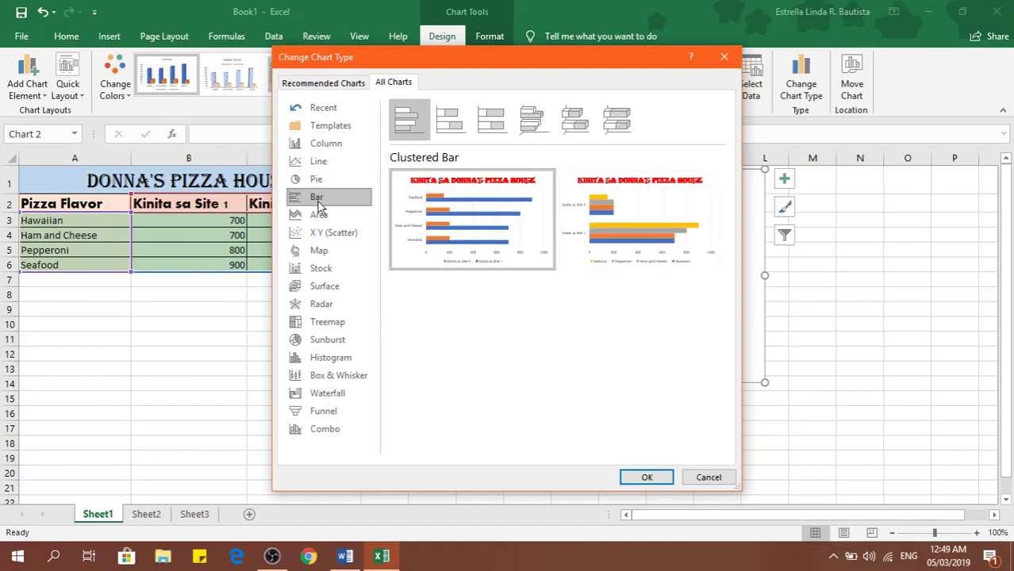
mouse_move(435, 240)
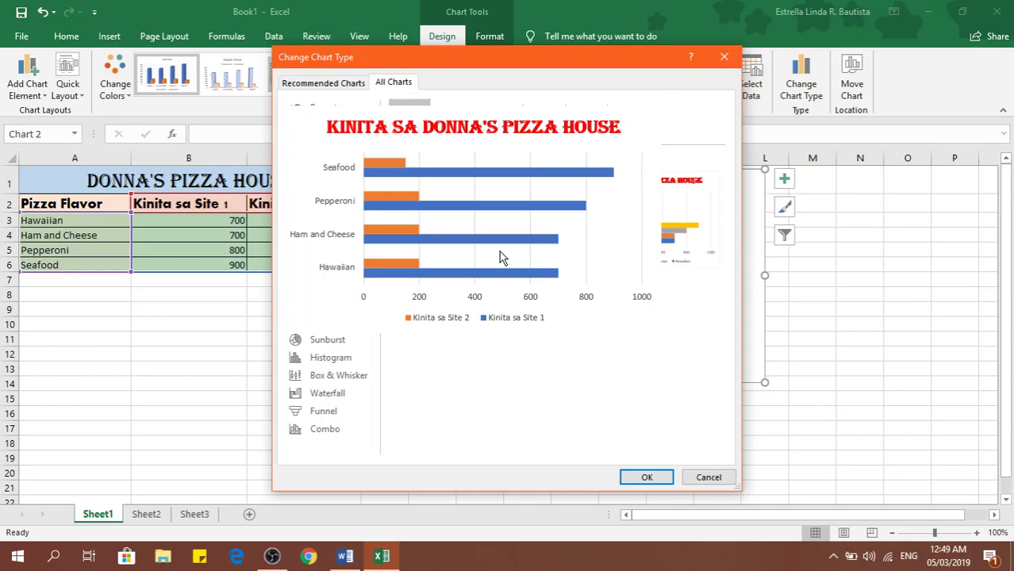
left_click(643, 476)
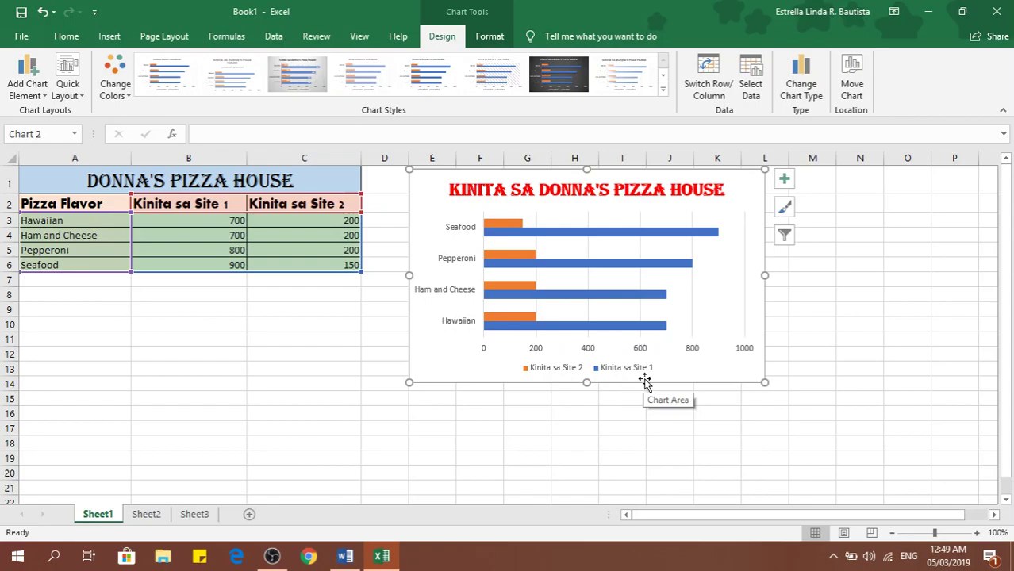
Step: Apply the dark Style 11 chart style and enlarge the chart toward the lower right
left_click(738, 318)
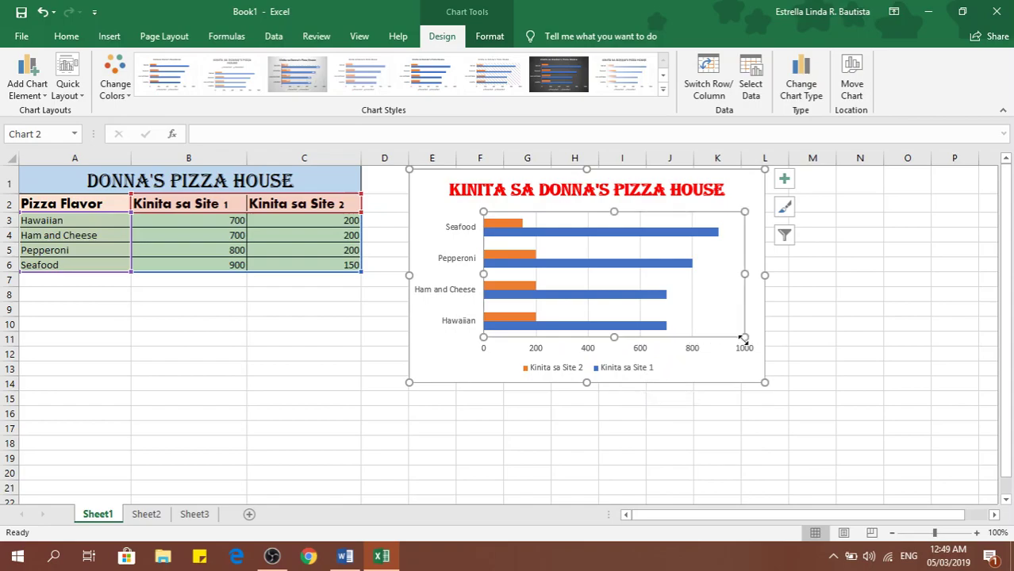
left_click(744, 368)
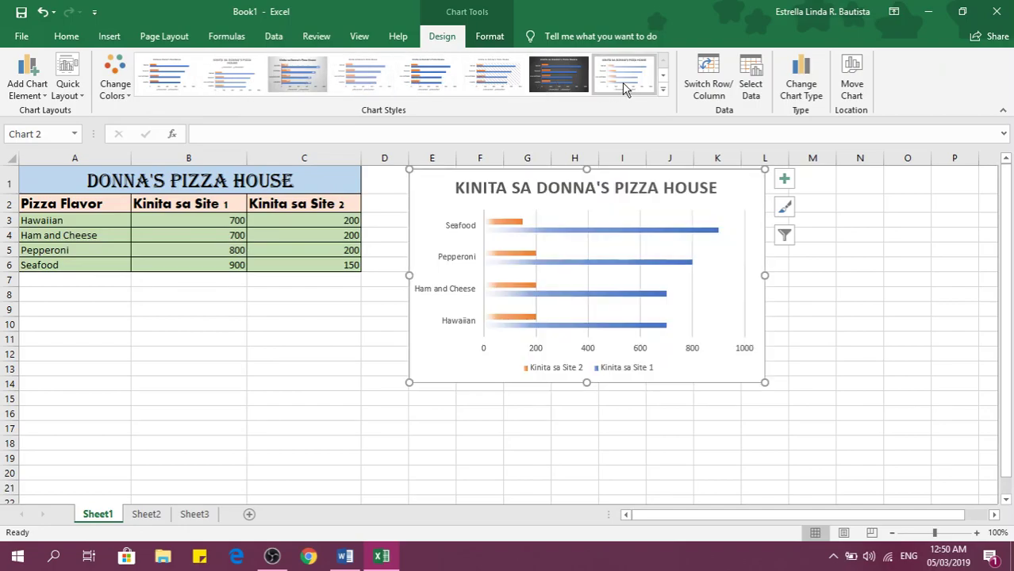
left_click(664, 89)
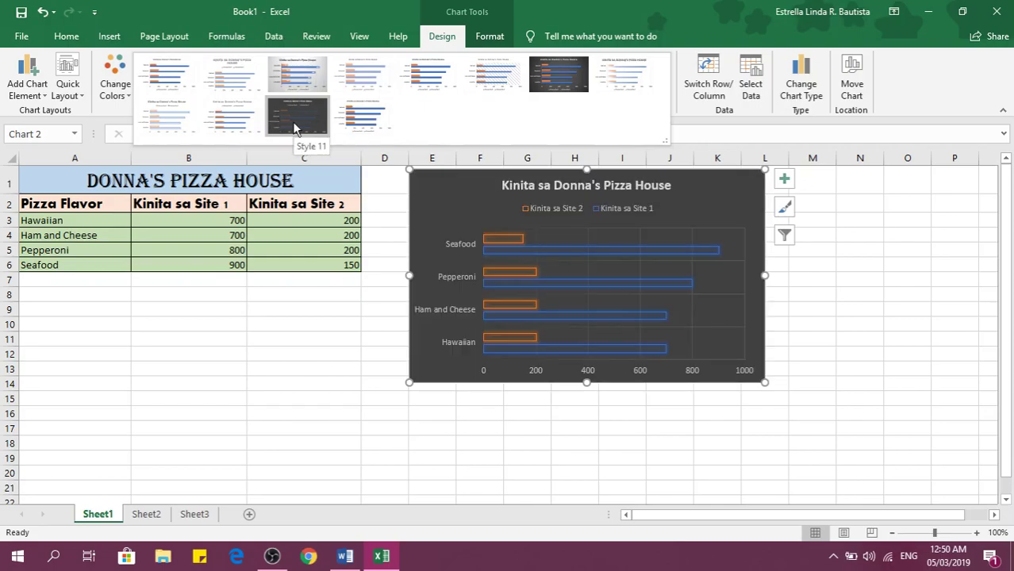
left_click(293, 123)
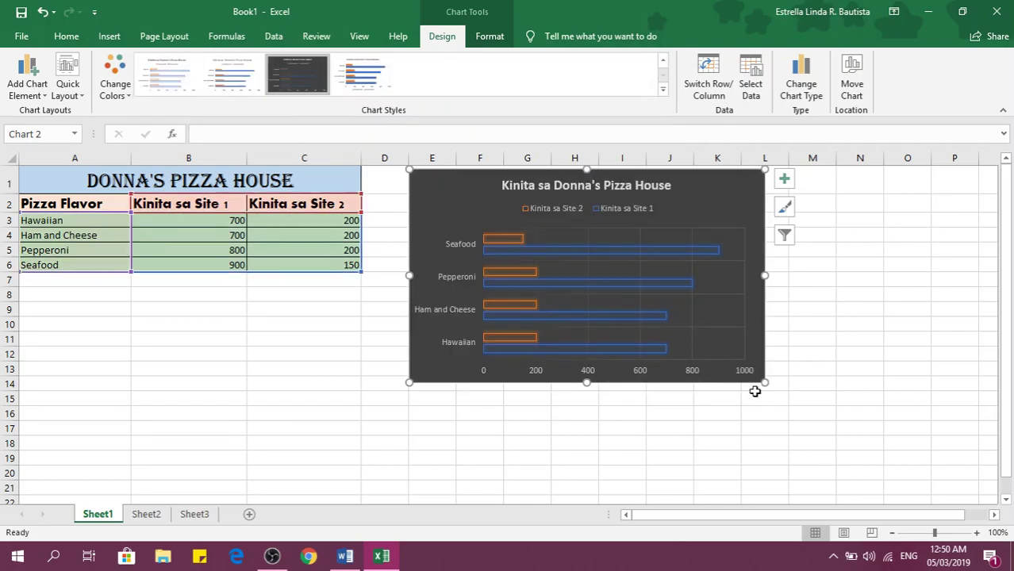
left_click_drag(767, 382, 783, 419)
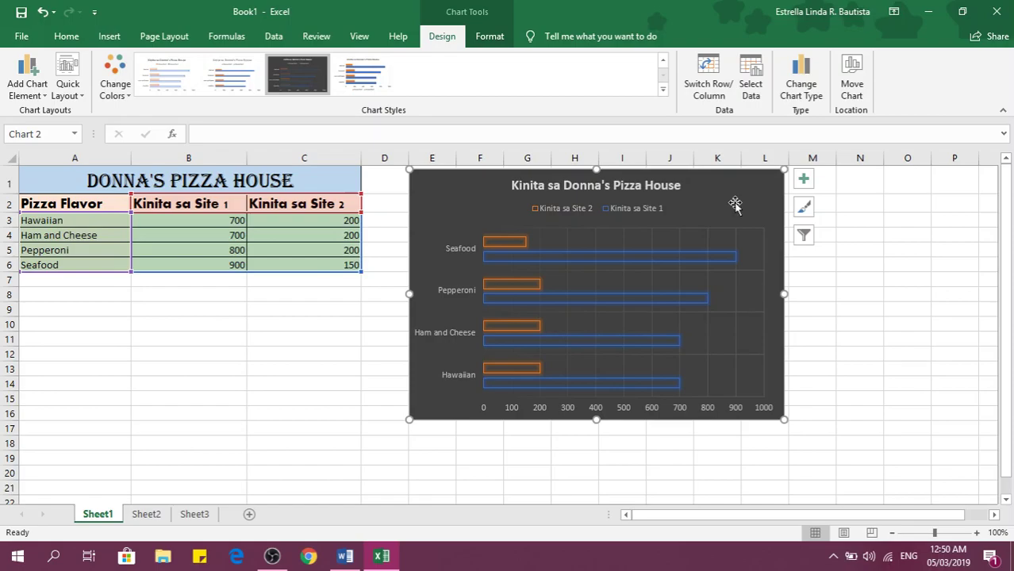
Step: Fill the chart area with solid Black from the Shape Fill theme colours
left_click(492, 38)
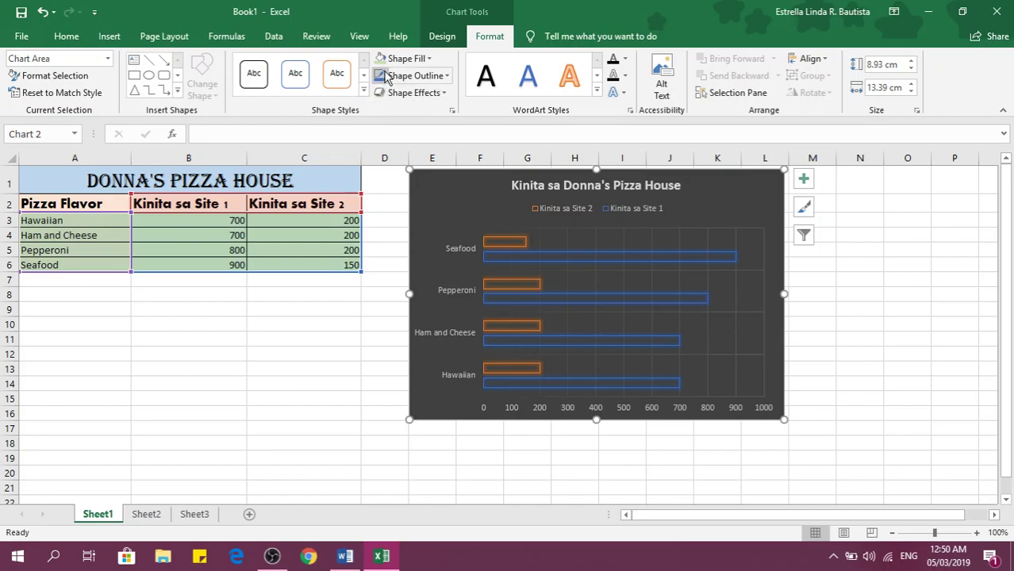
left_click(429, 60)
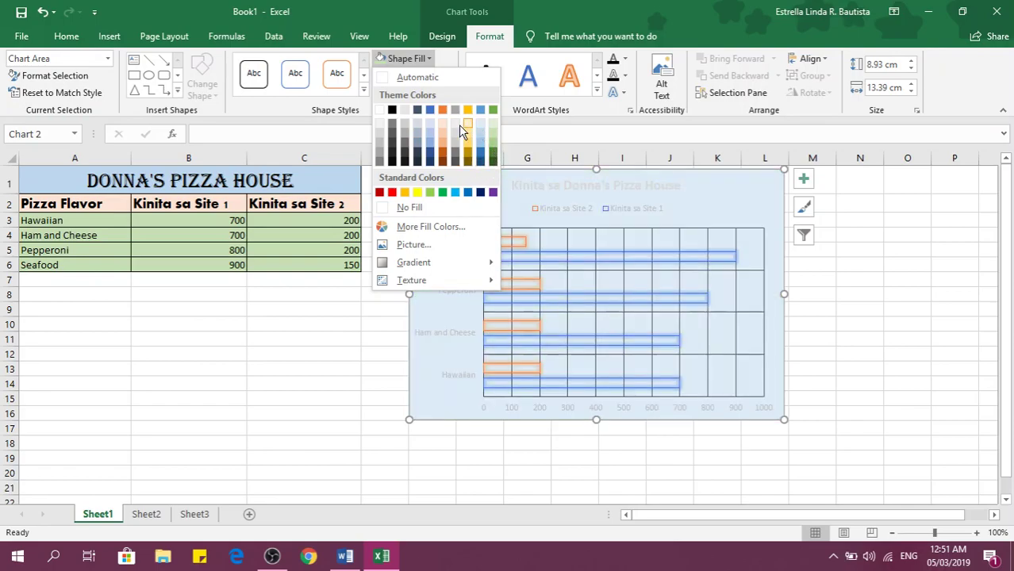
left_click(392, 110)
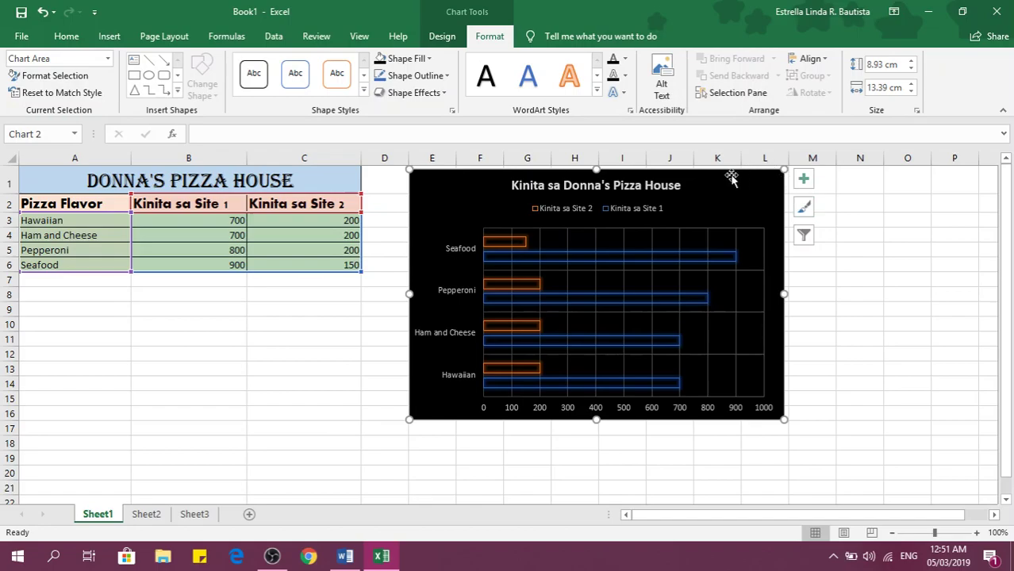
Step: Apply the light chart style with solid bars and the legend at the bottom
left_click(442, 36)
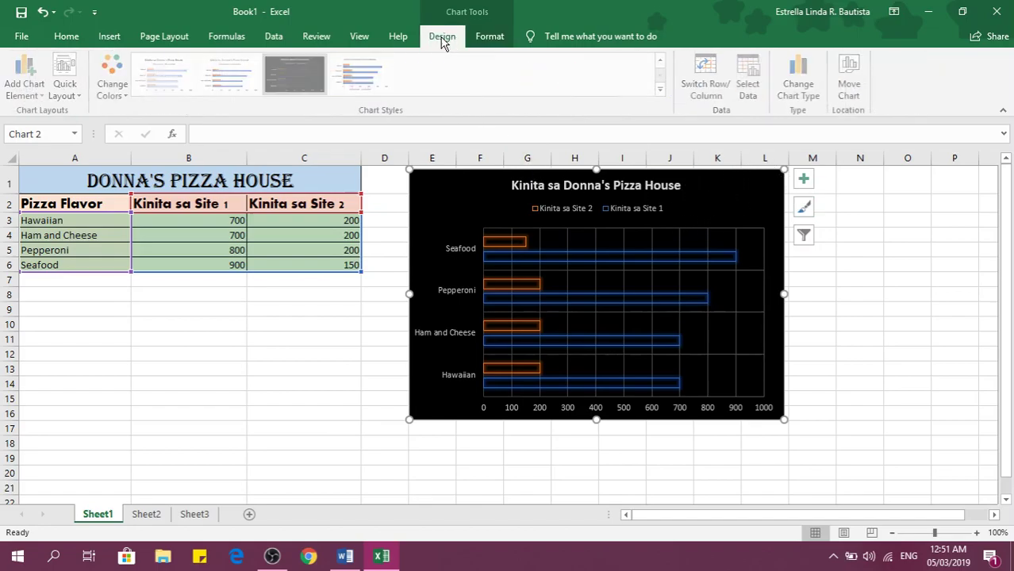
left_click(362, 86)
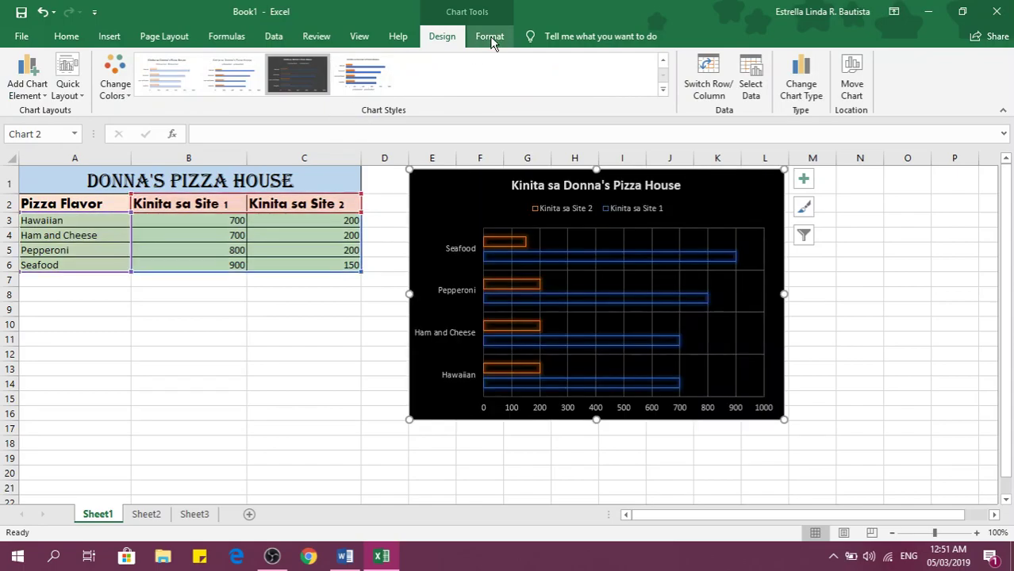
left_click(489, 35)
left_click(438, 39)
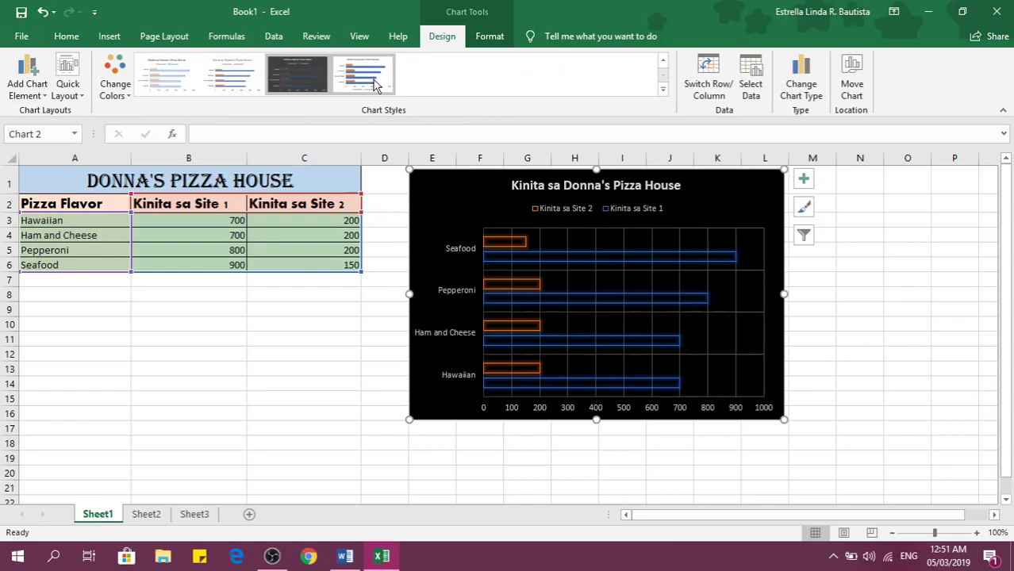
left_click(376, 86)
Step: Fill the chart area with a pale blue theme colour
left_click(489, 36)
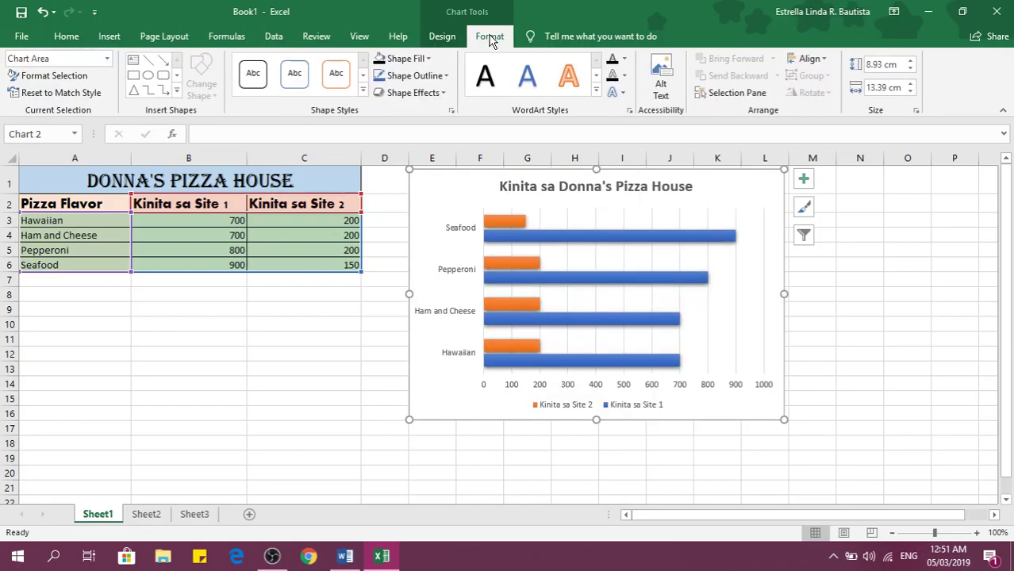
left_click(428, 60)
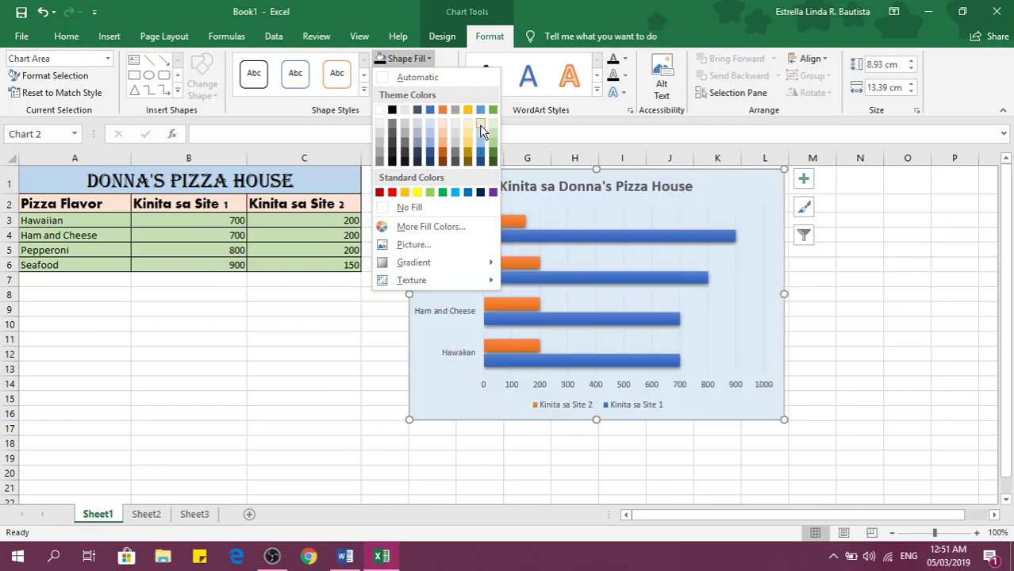
left_click(480, 125)
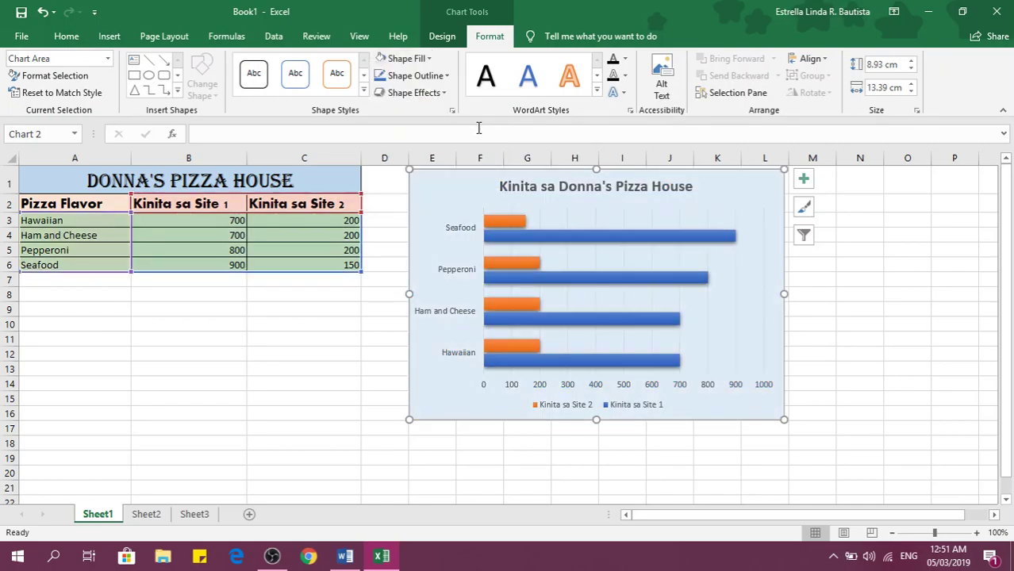
Step: Apply the Subtle Effect - Green, Accent 6 shape style to the chart area
left_click(365, 93)
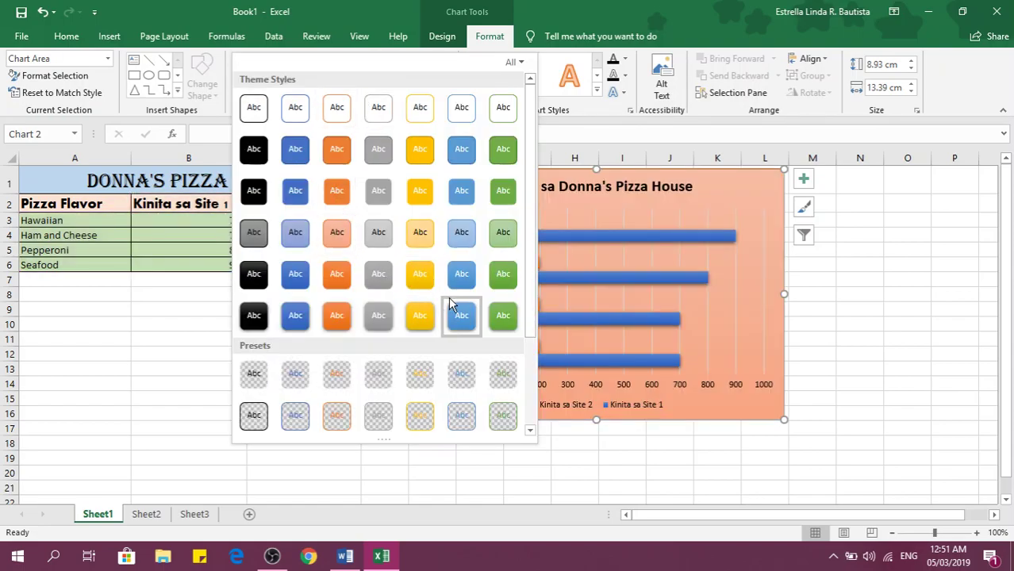
left_click(509, 231)
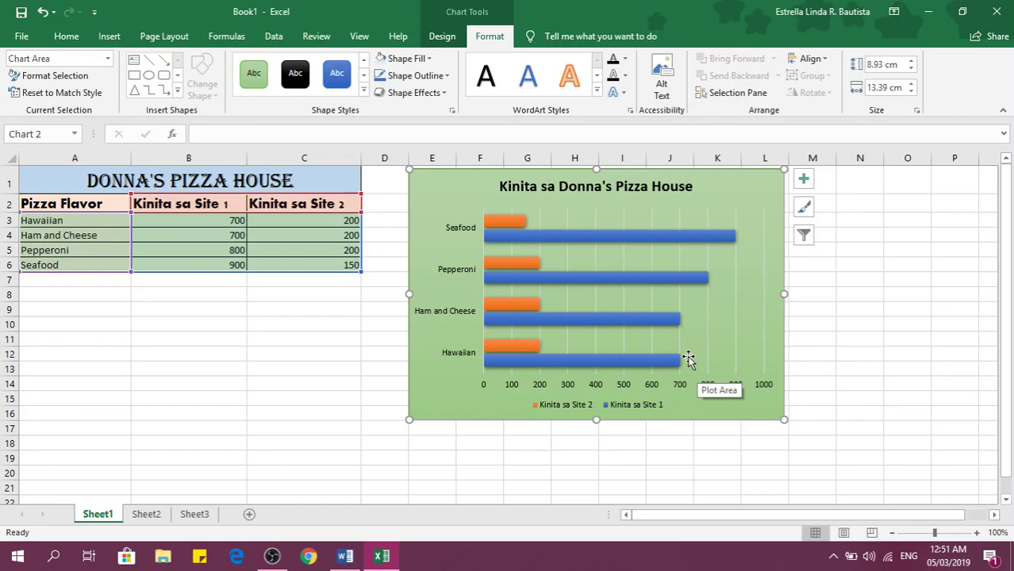
mouse_move(680, 370)
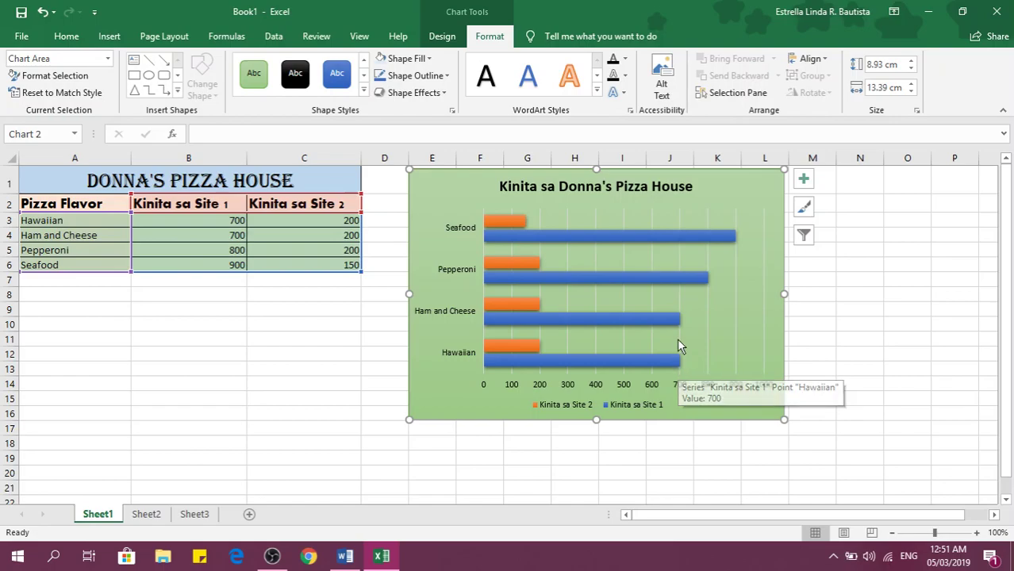
Step: Check the chart Design and Format tabs, leaving the green bar chart unchanged, and show hidden system-tray icons
left_click(449, 38)
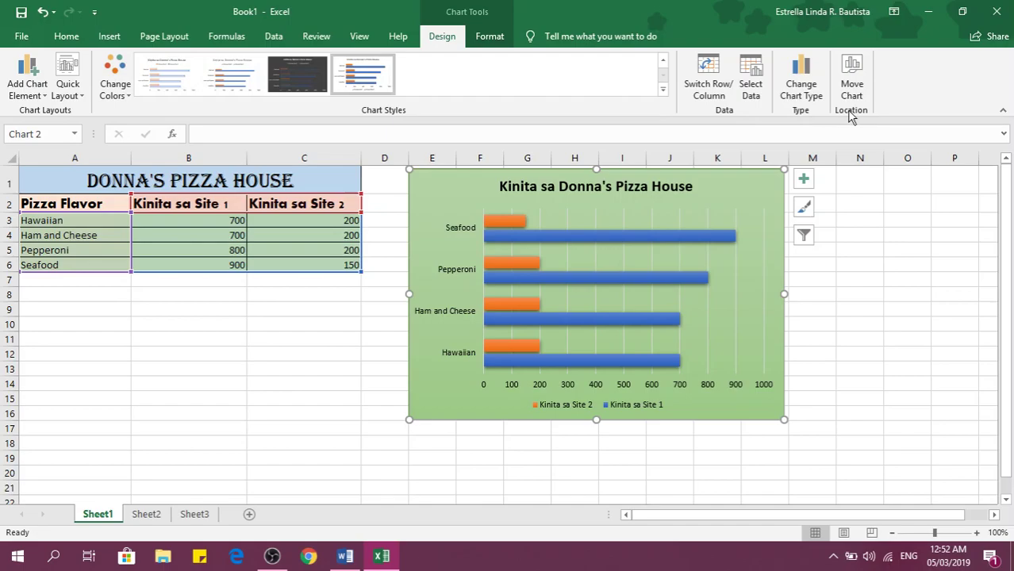
left_click(489, 38)
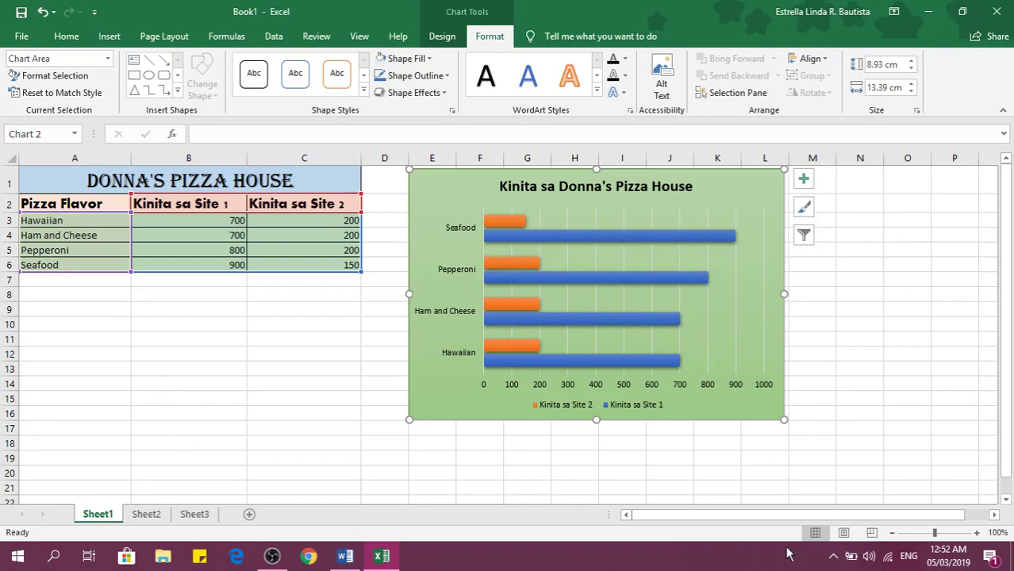
left_click(833, 556)
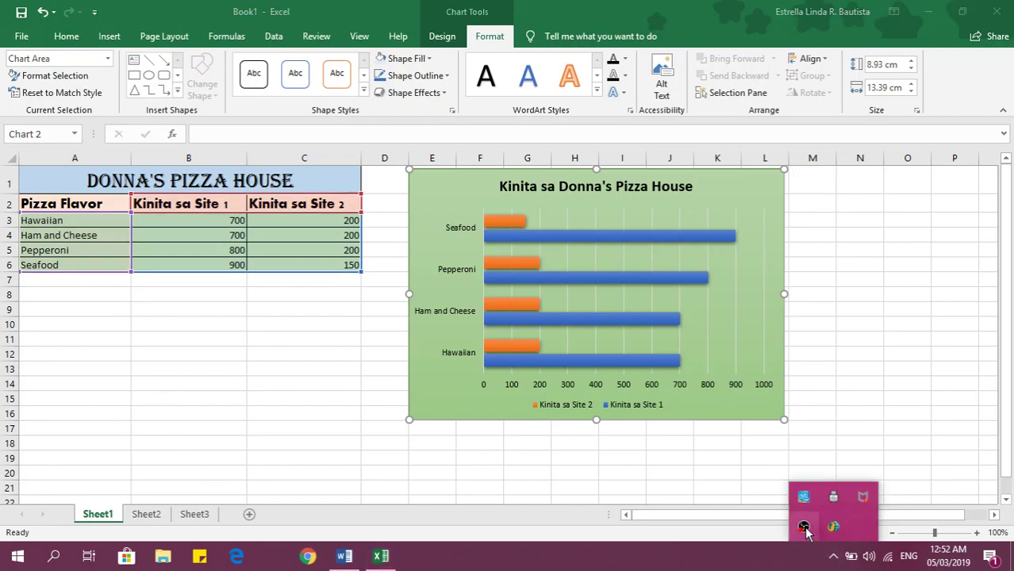